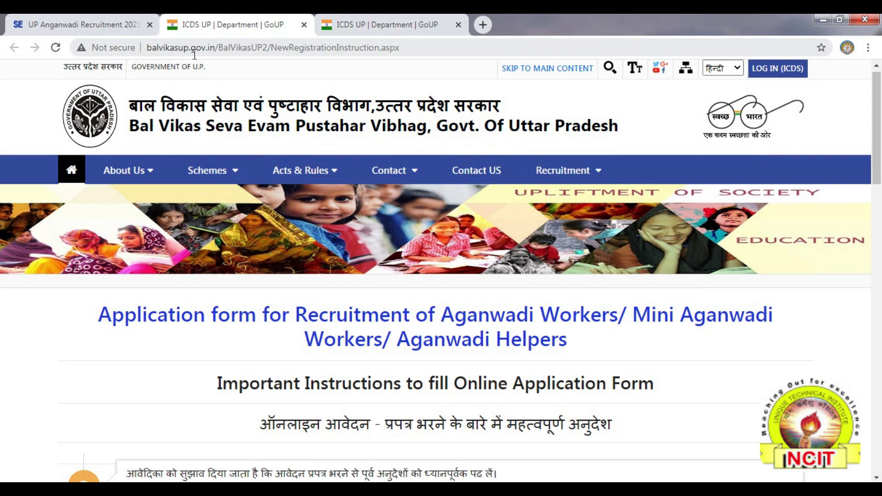
Open the Recruitment > Application Form for Aganwadi Workers instructions page
mouse_move(346, 175)
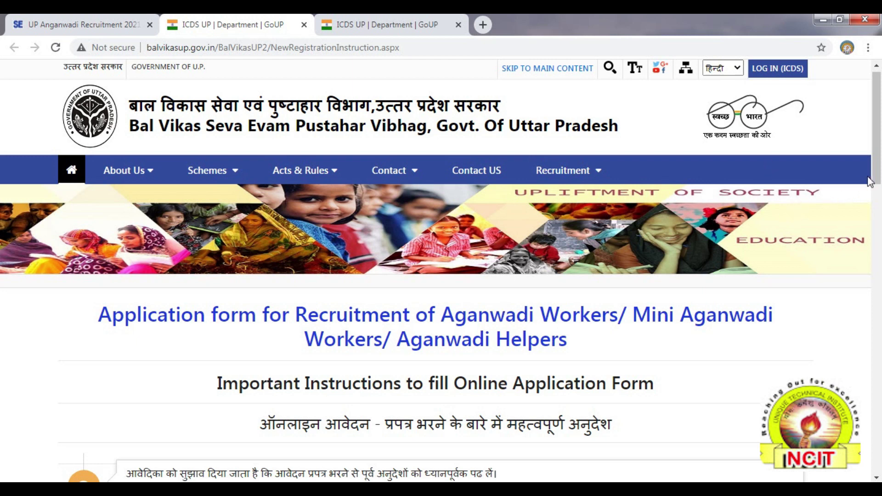
drag(877, 179, 873, 272)
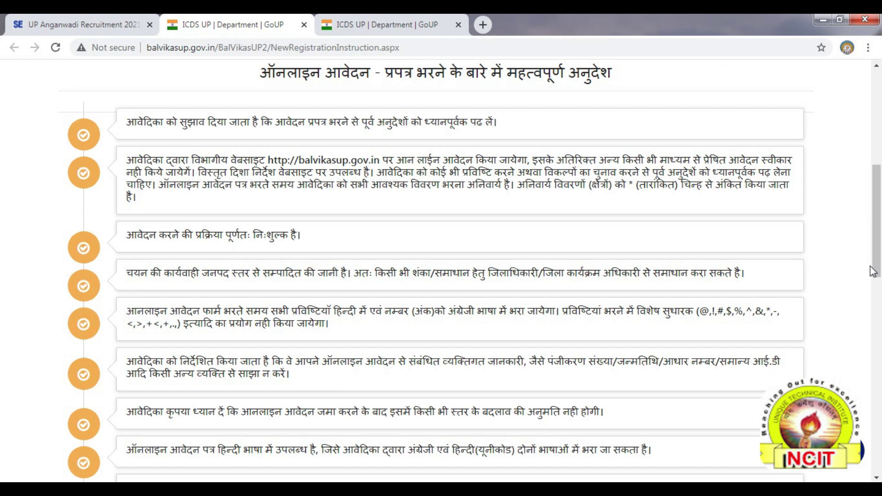
drag(877, 265, 878, 239)
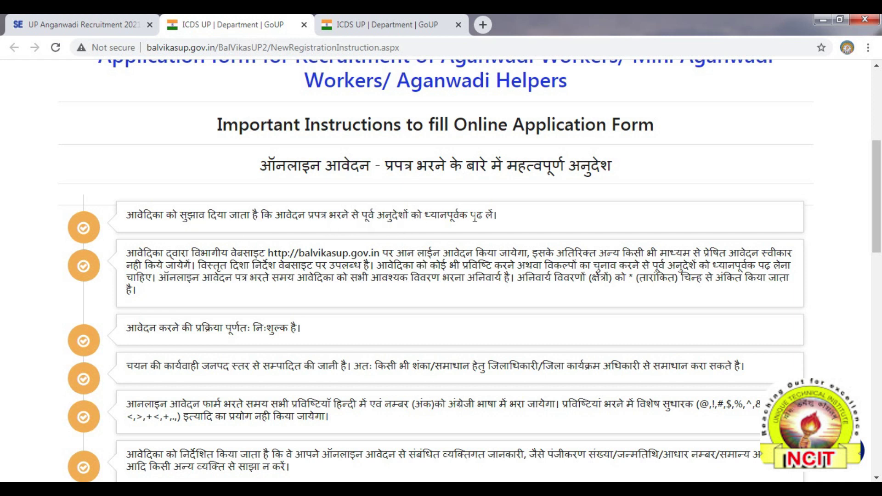
drag(879, 231, 878, 262)
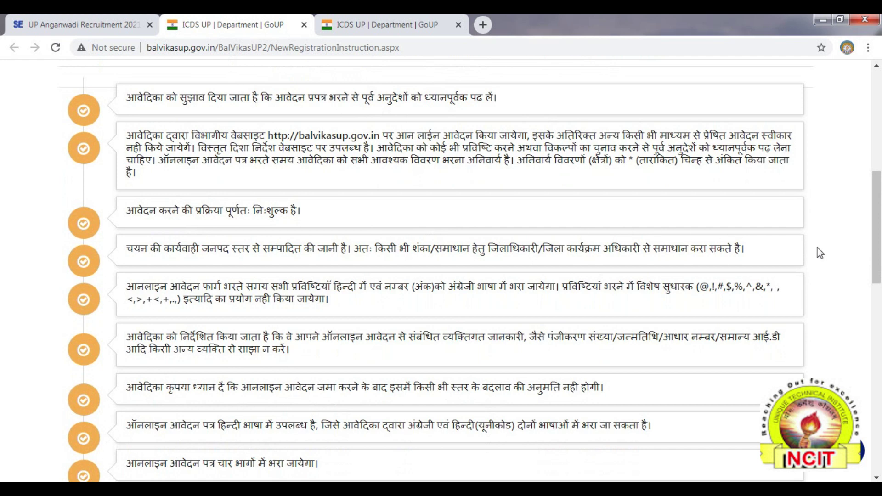
drag(878, 260, 878, 268)
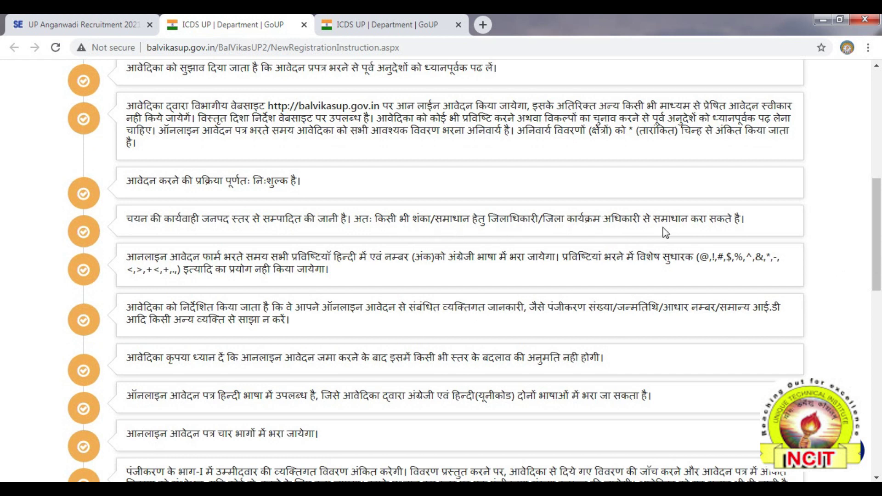
drag(878, 252, 474, 292)
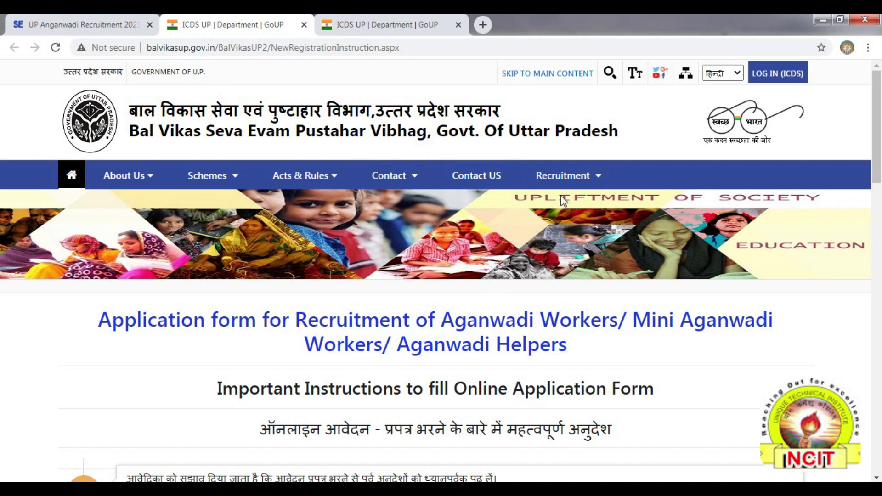
click(562, 181)
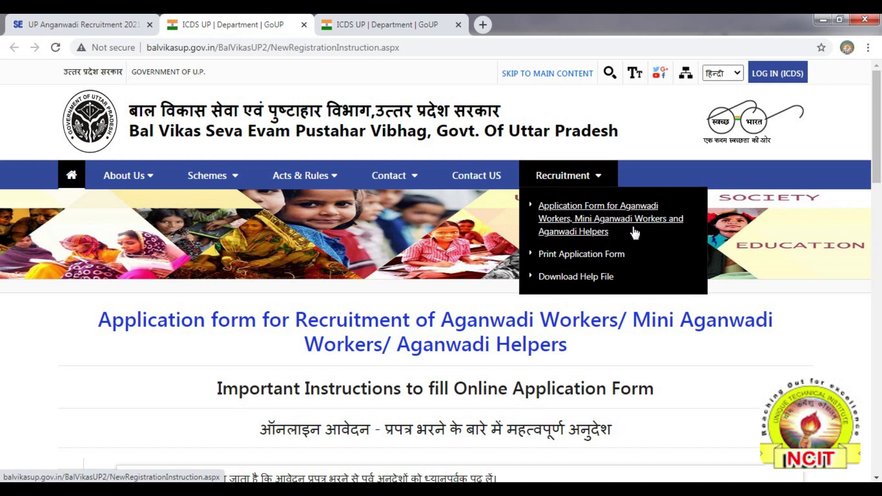
click(596, 224)
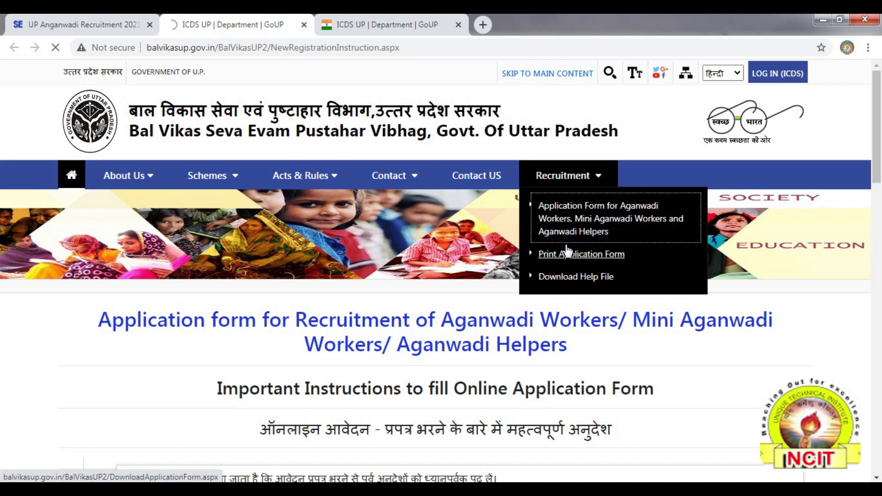
Scroll to the end of the instructions and accept them with YES
drag(877, 179, 878, 252)
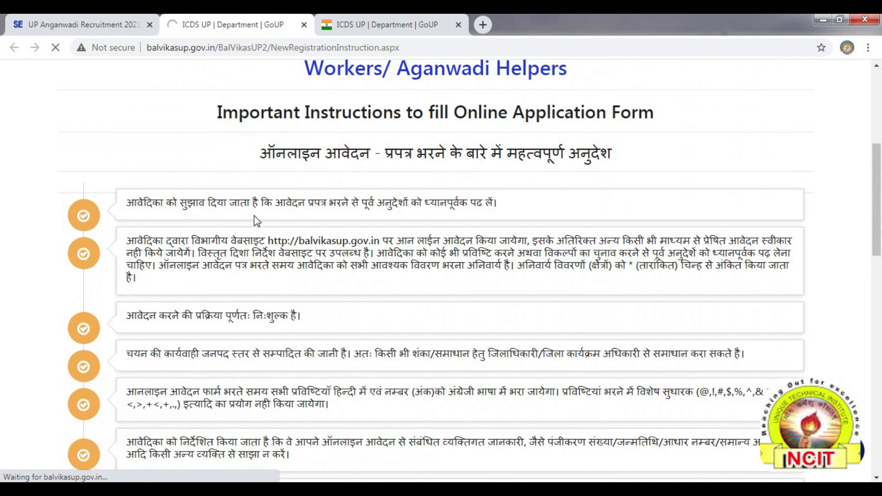
click(878, 425)
drag(877, 422, 876, 426)
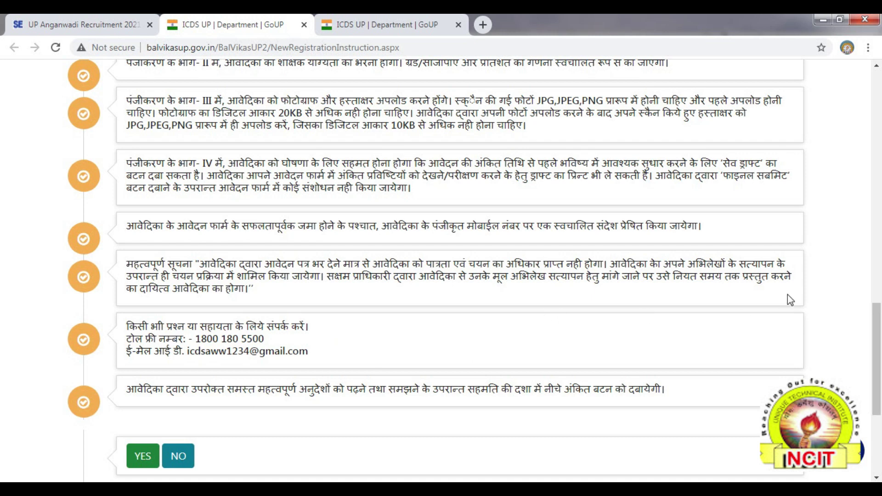
drag(878, 366, 878, 369)
scroll(877, 369, down, 2)
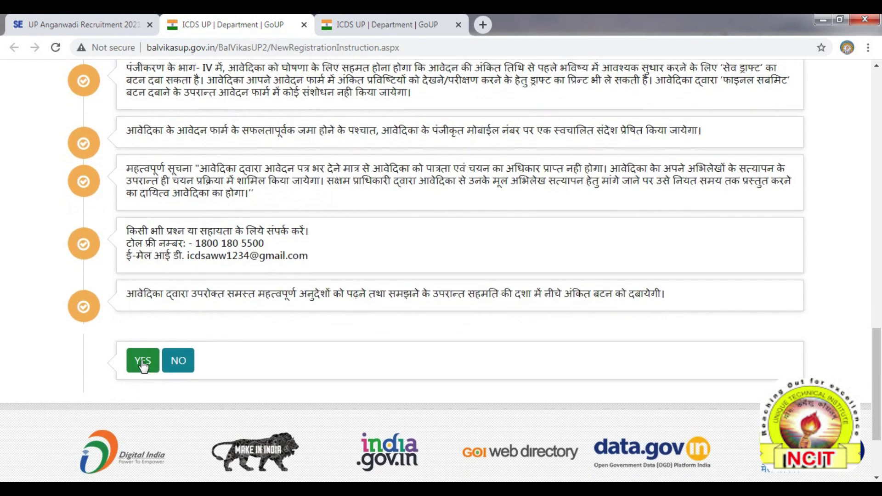
click(143, 365)
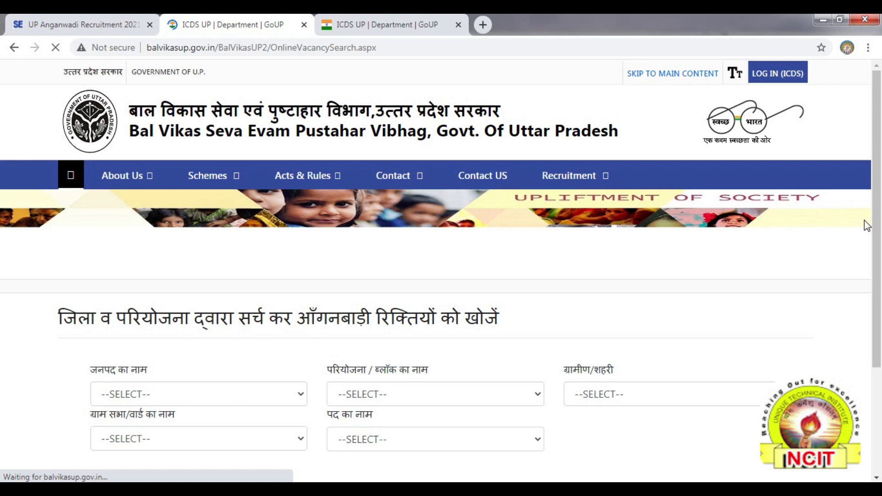
Select district AGRA, block AKOLA and area type ग्रामीण
scroll(229, 292, down, 3)
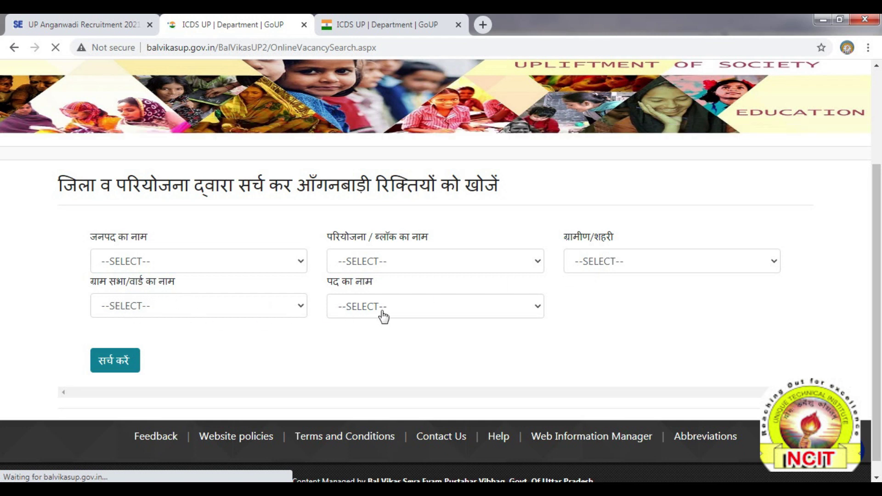
click(135, 266)
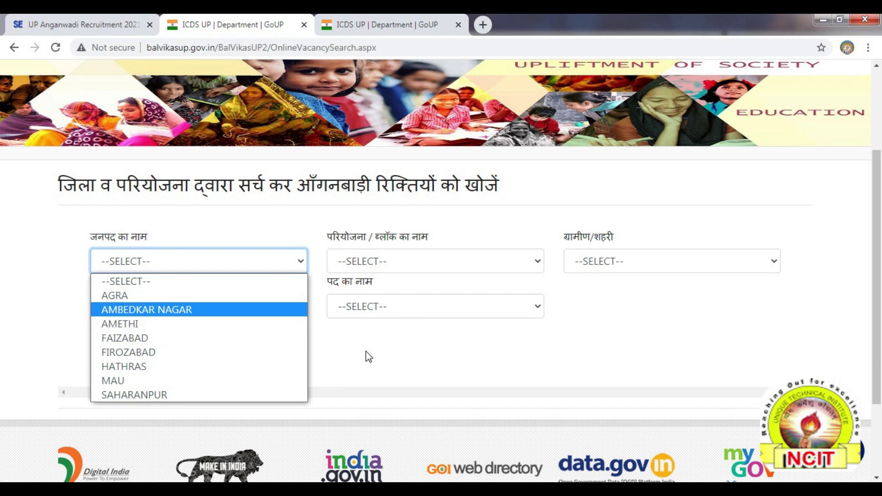
click(127, 300)
click(365, 269)
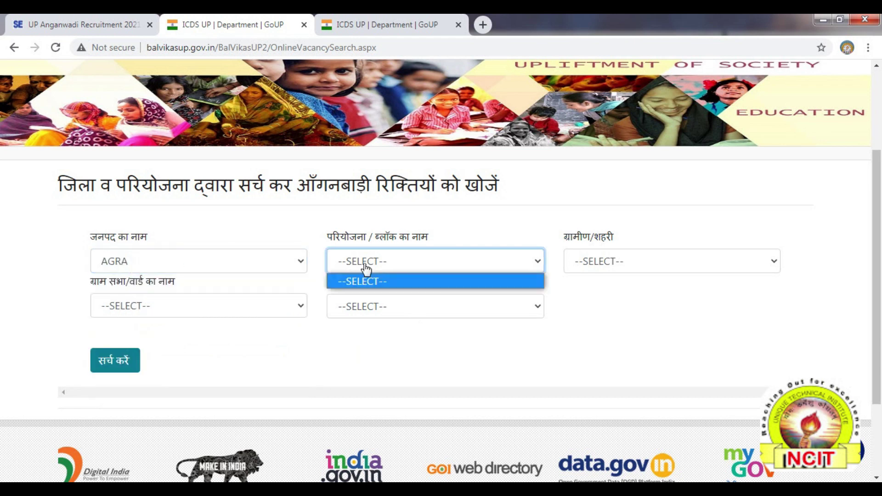
click(365, 265)
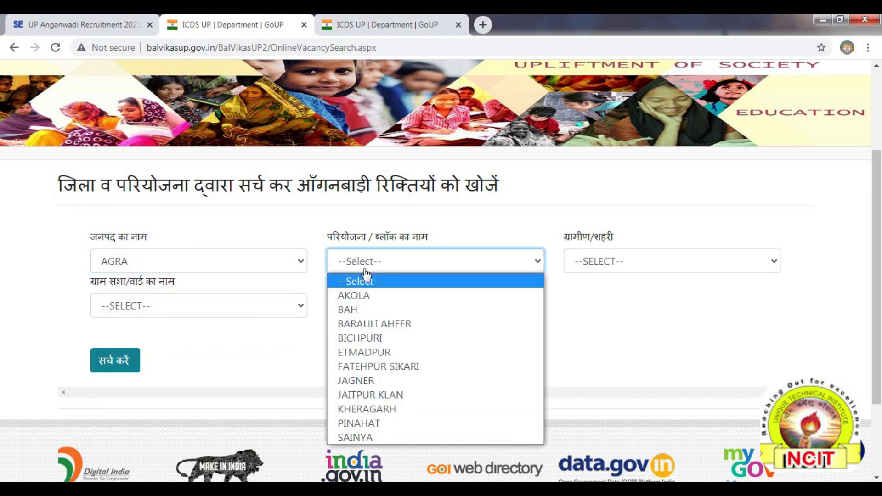
click(364, 302)
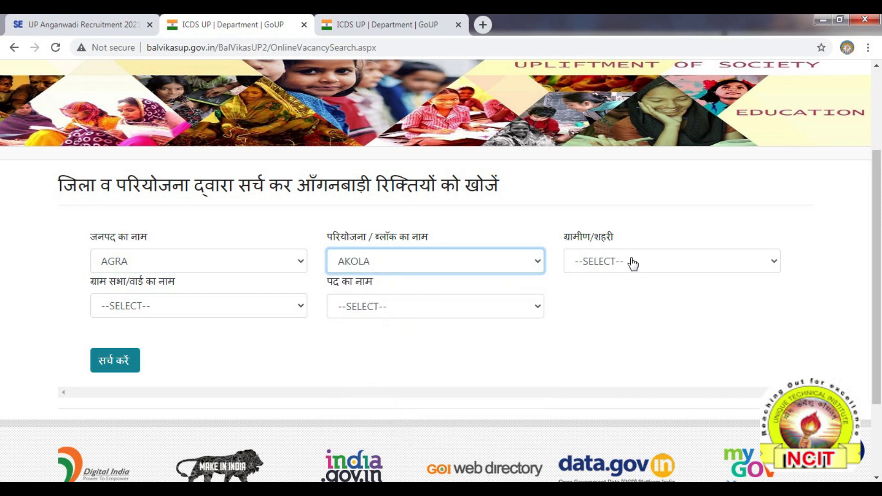
click(587, 269)
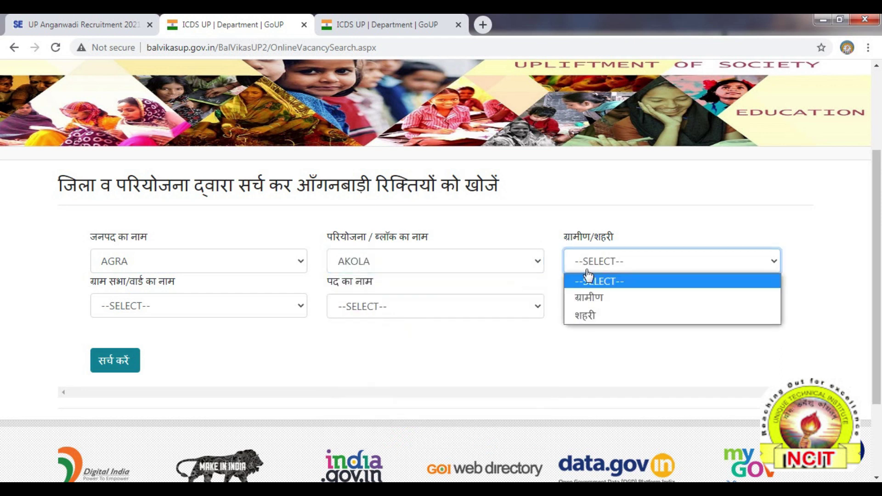
click(588, 301)
Choose village BASERI CHAHAR and post आंगनबाड़ी कार्यकत्री, then run the vacancy search
click(137, 308)
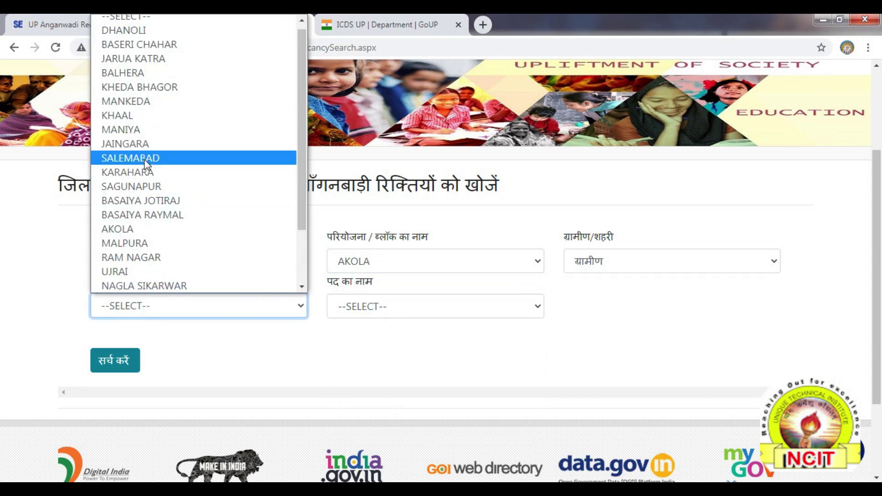
click(161, 45)
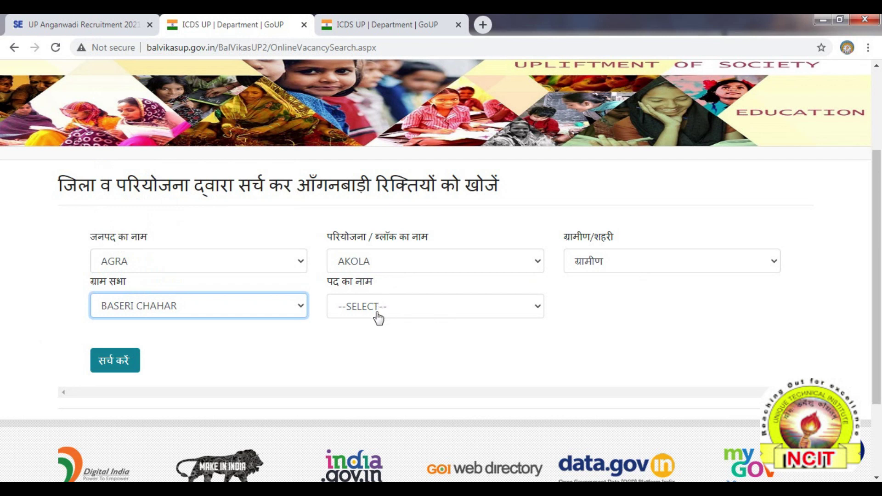
click(361, 310)
click(362, 313)
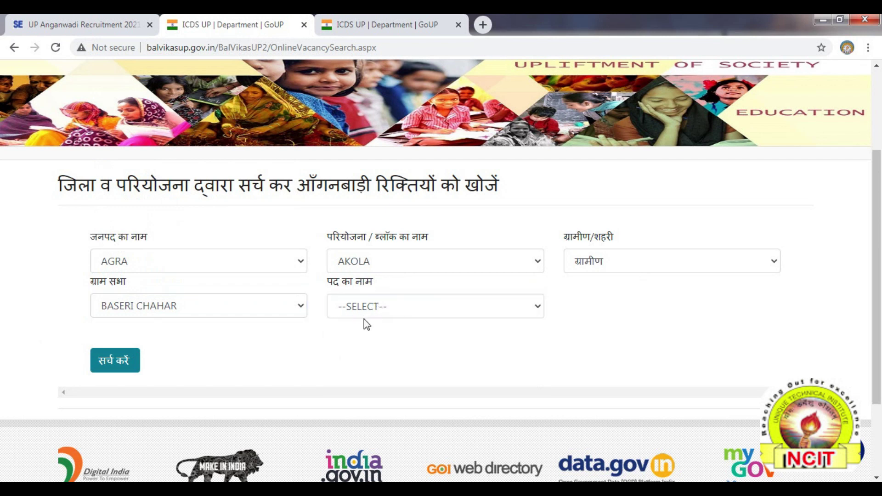
click(366, 310)
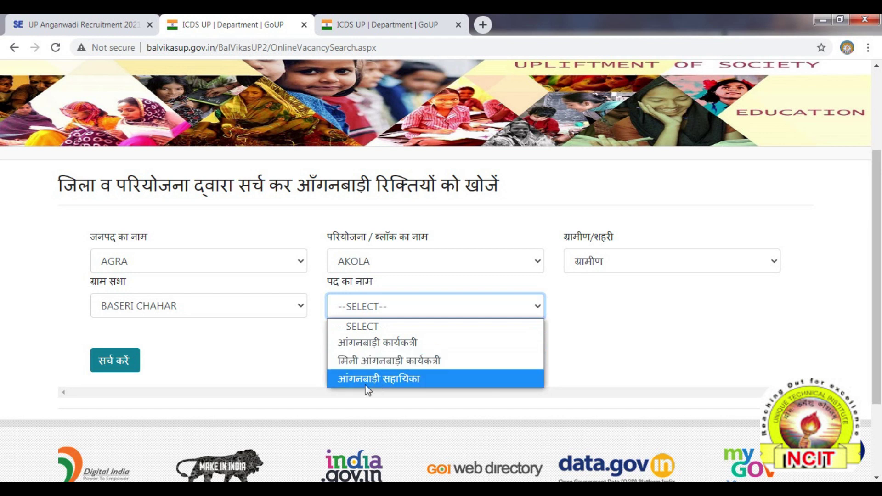
click(390, 349)
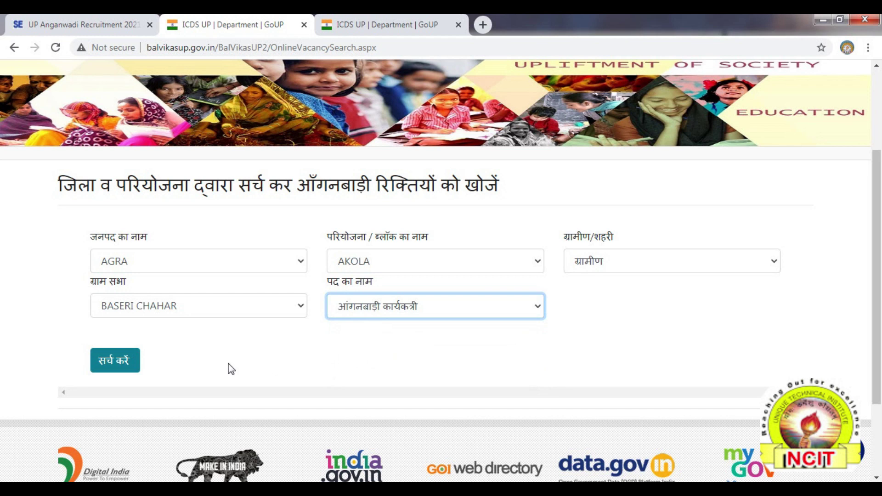
click(117, 368)
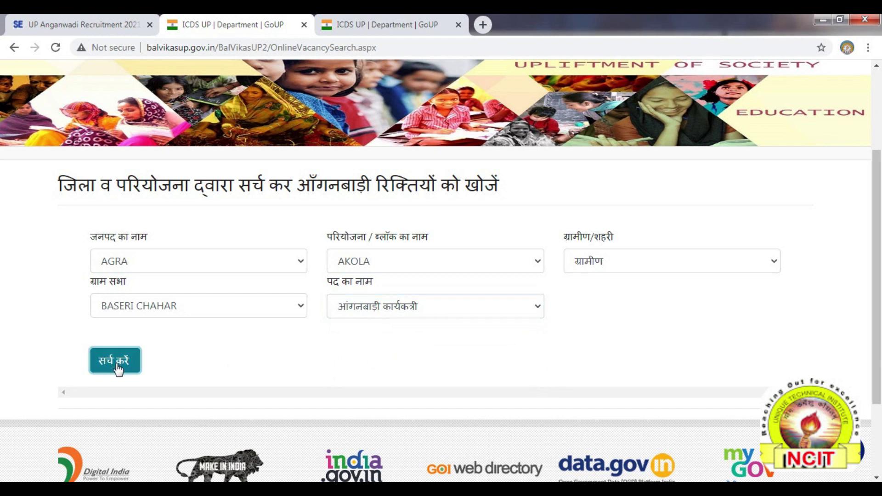
drag(877, 294, 878, 377)
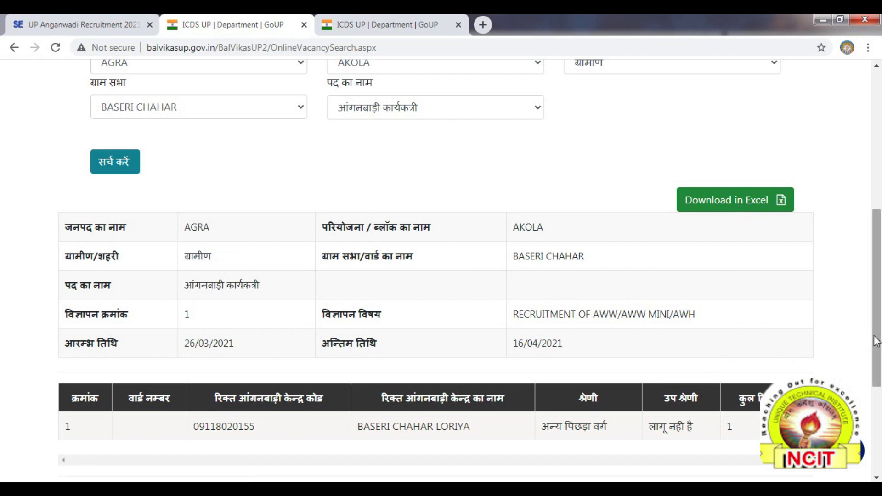
scroll(875, 341, down, 3)
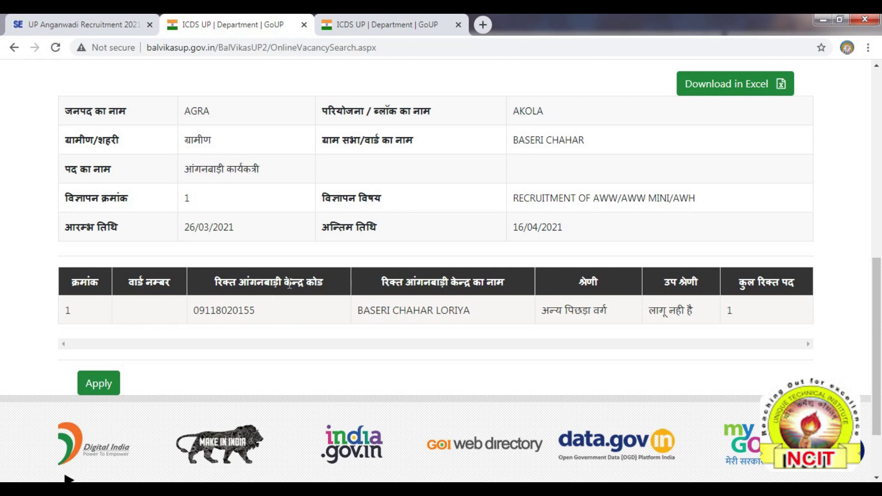
drag(195, 310, 255, 310)
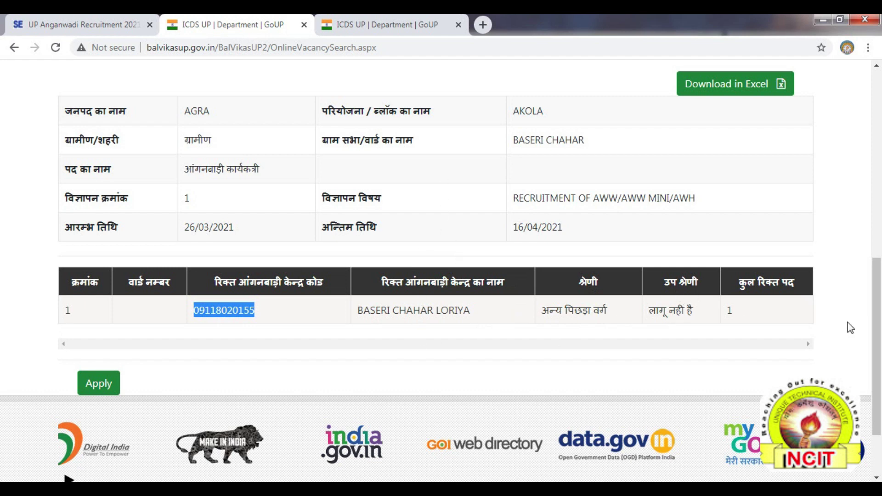
scroll(878, 345, down, 2)
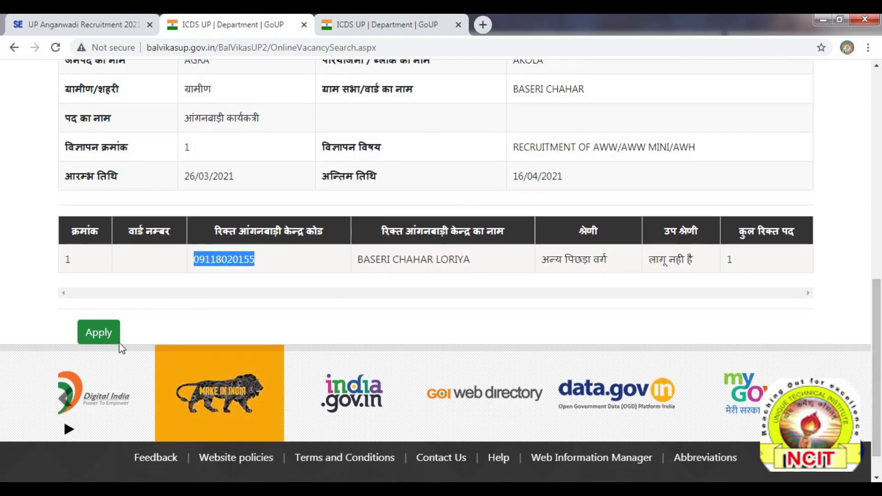
click(106, 334)
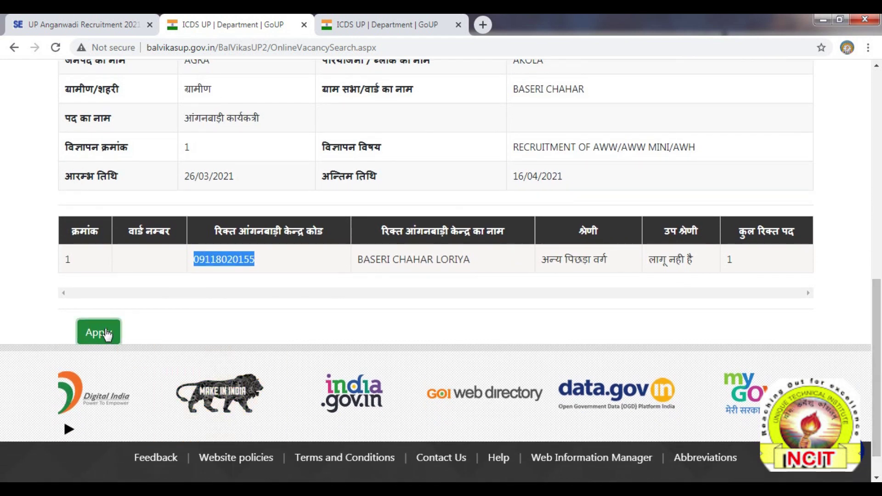
scroll(875, 243, down, 3)
scroll(875, 244, down, 4)
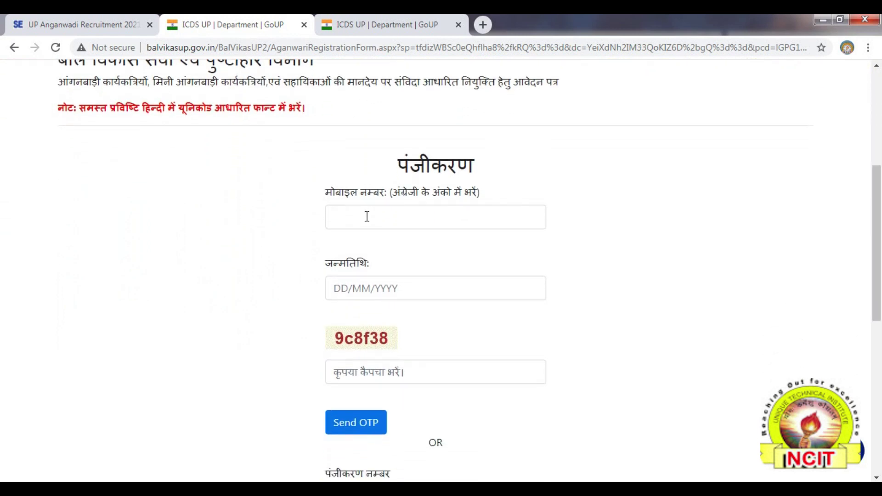
Enter the mobile number, date of birth and captcha, then request and verify the OTP
click(367, 217)
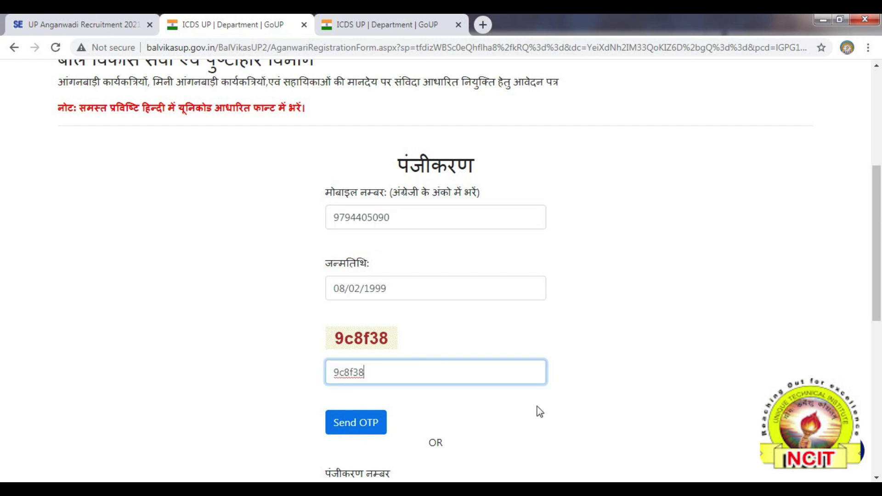
click(361, 432)
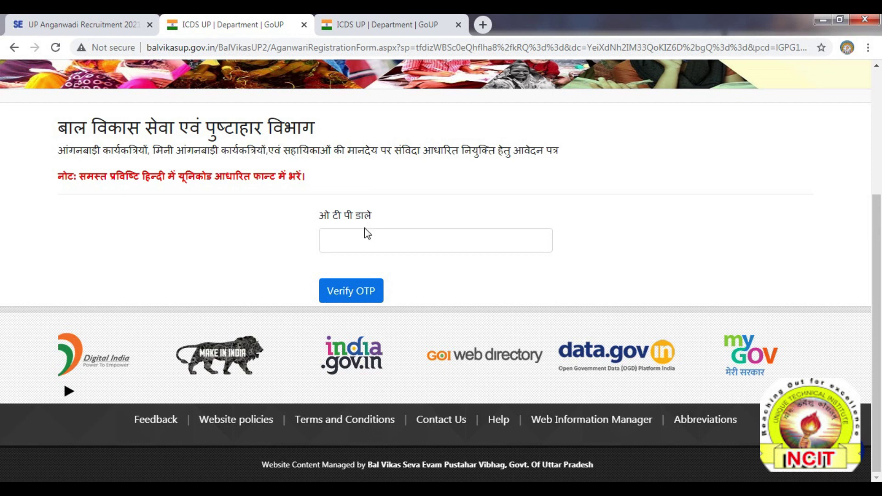
click(371, 244)
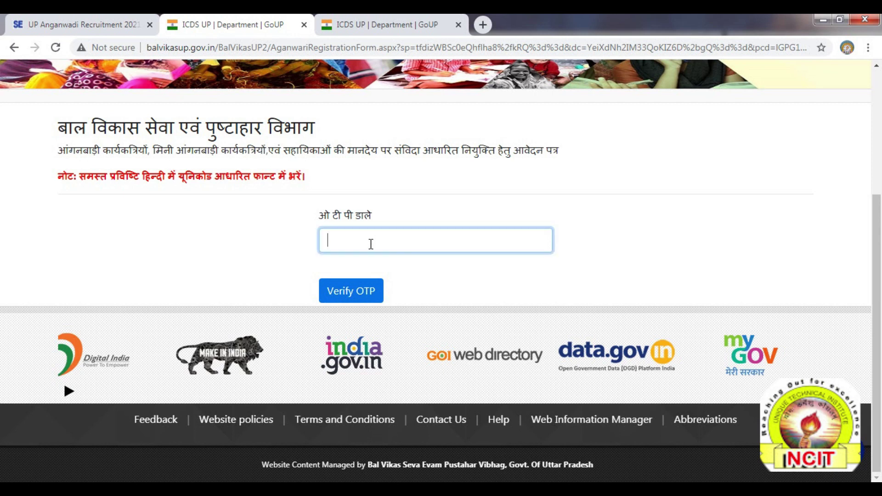
click(351, 297)
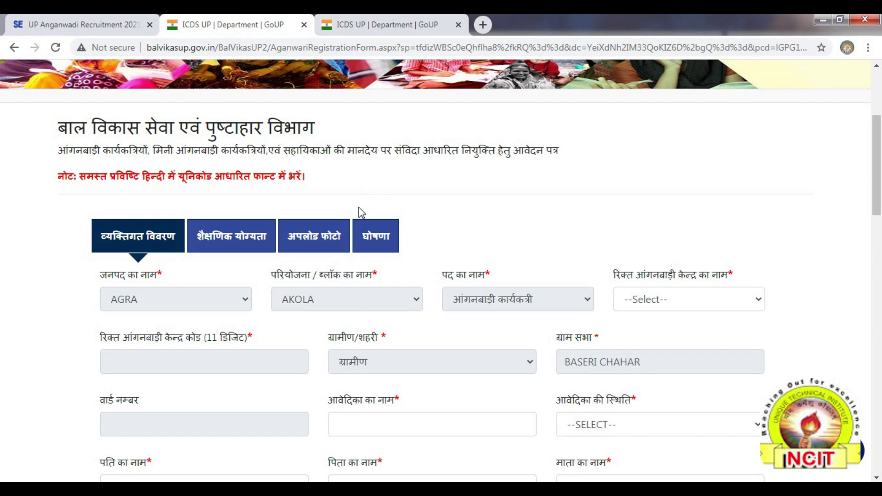
drag(877, 203, 880, 214)
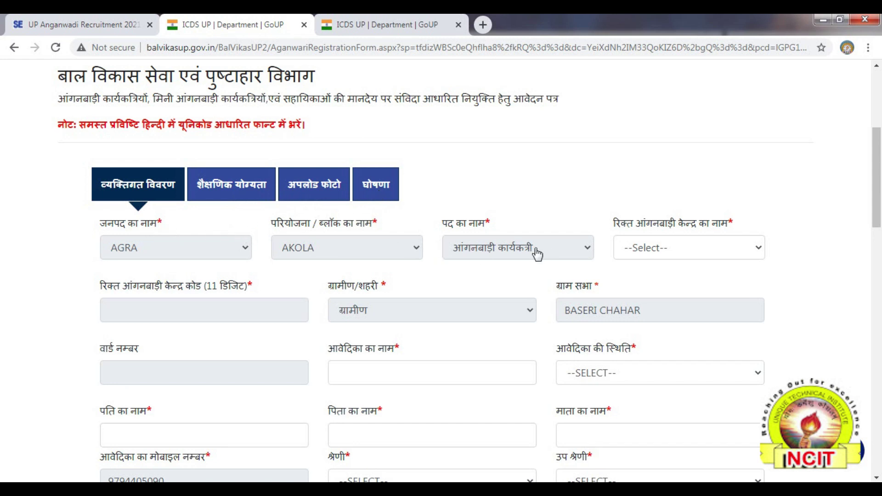
scroll(876, 184, down, 1)
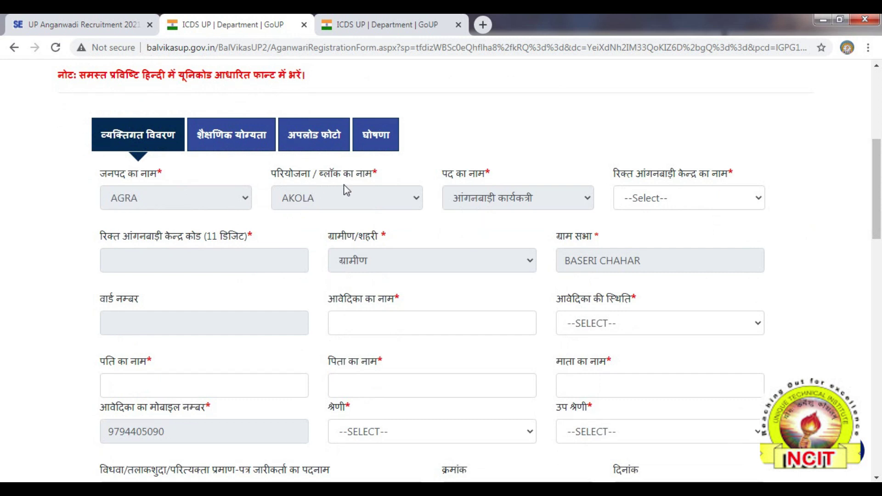
click(679, 205)
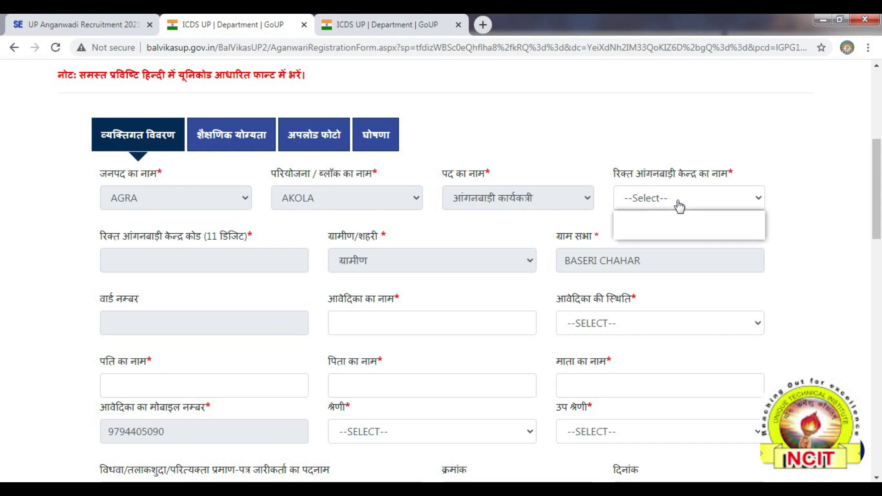
click(669, 233)
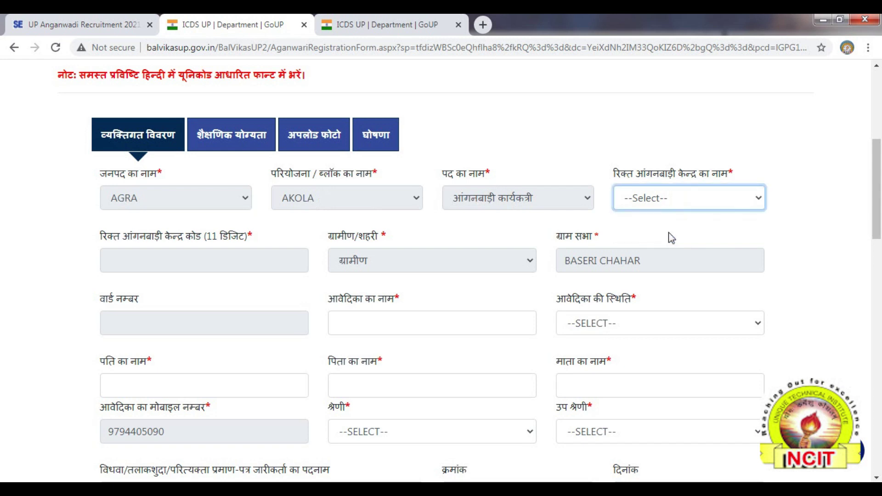
click(167, 265)
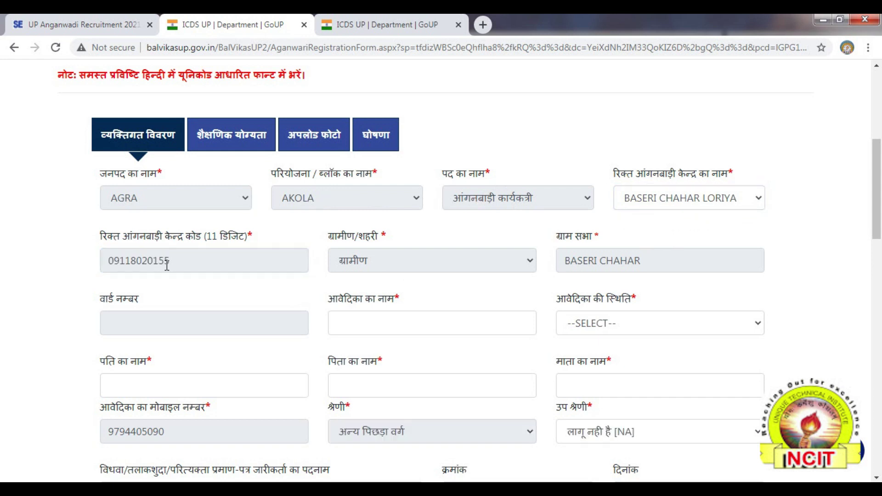
click(202, 262)
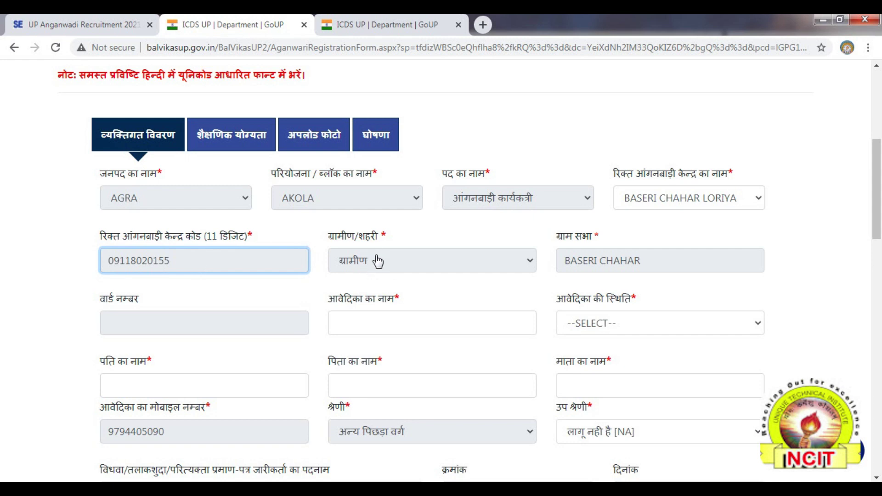
drag(879, 235, 881, 259)
click(143, 229)
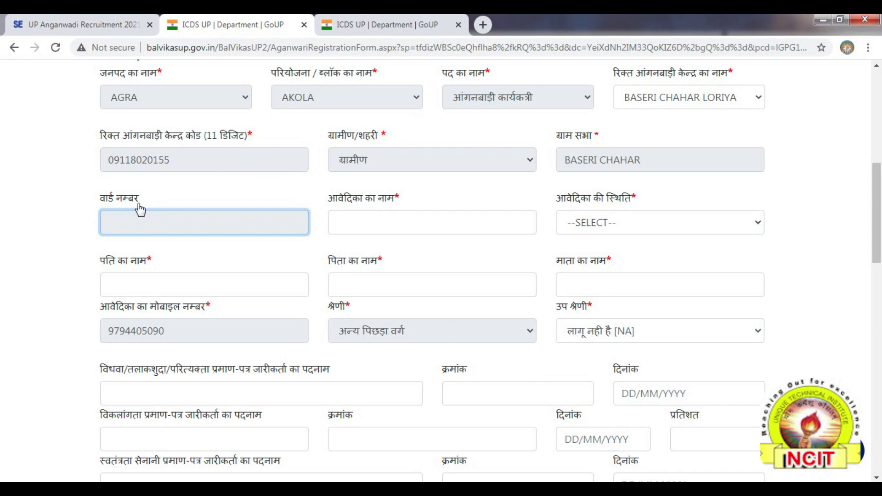
click(367, 224)
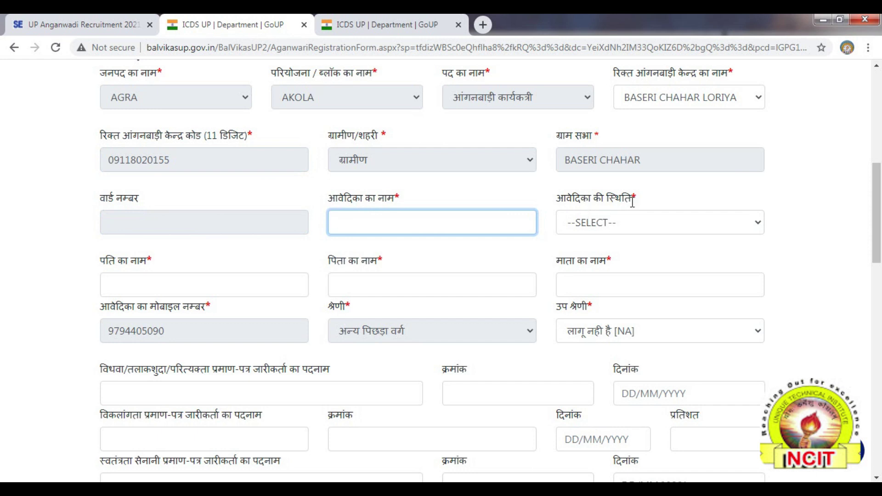
click(620, 227)
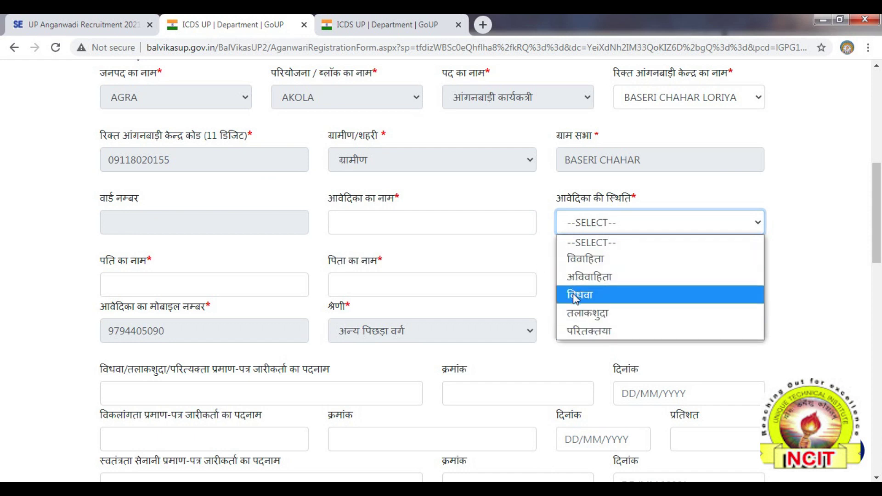
click(534, 246)
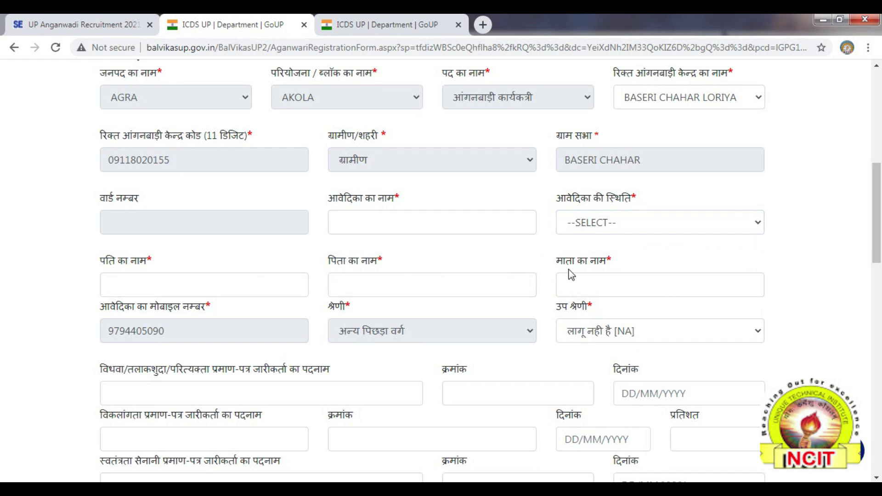
drag(877, 255, 877, 261)
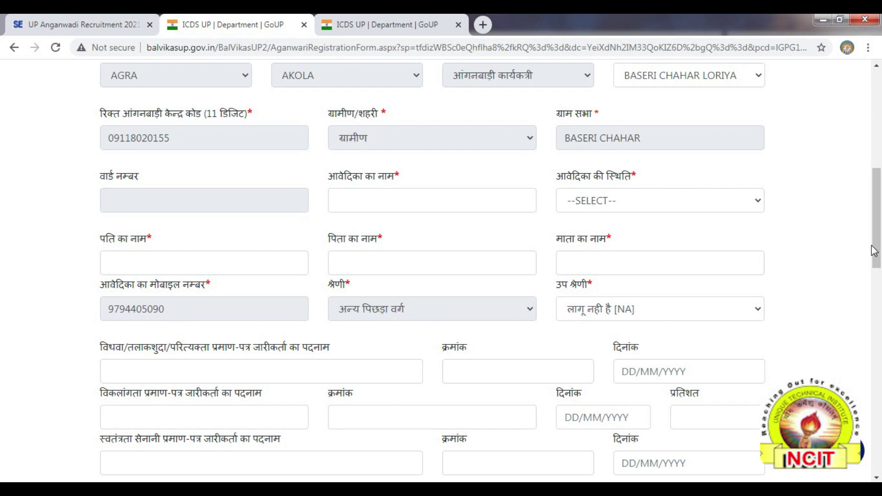
drag(873, 251, 873, 281)
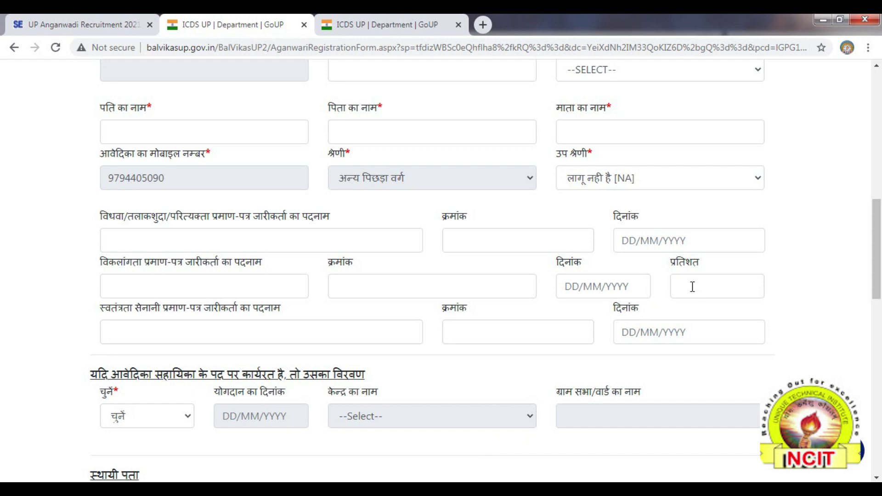
Set the 'already working as सहायिका' question to नहीं
drag(878, 285, 881, 336)
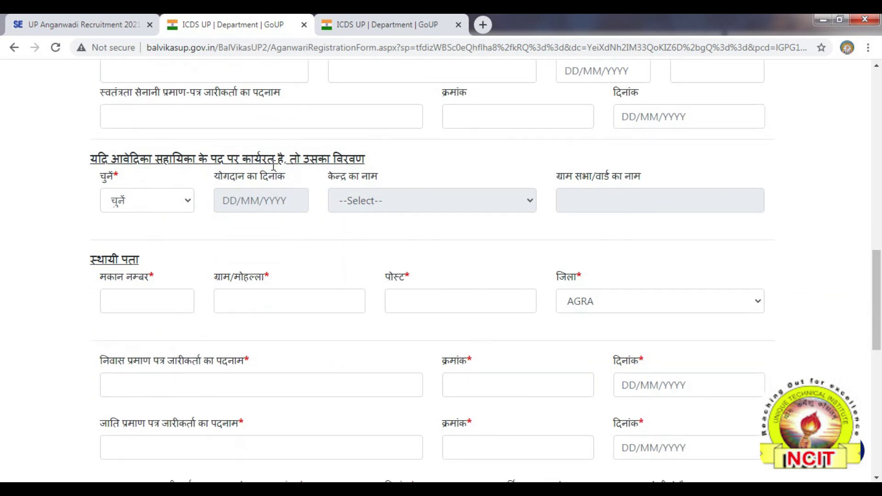
click(156, 202)
click(60, 188)
click(191, 206)
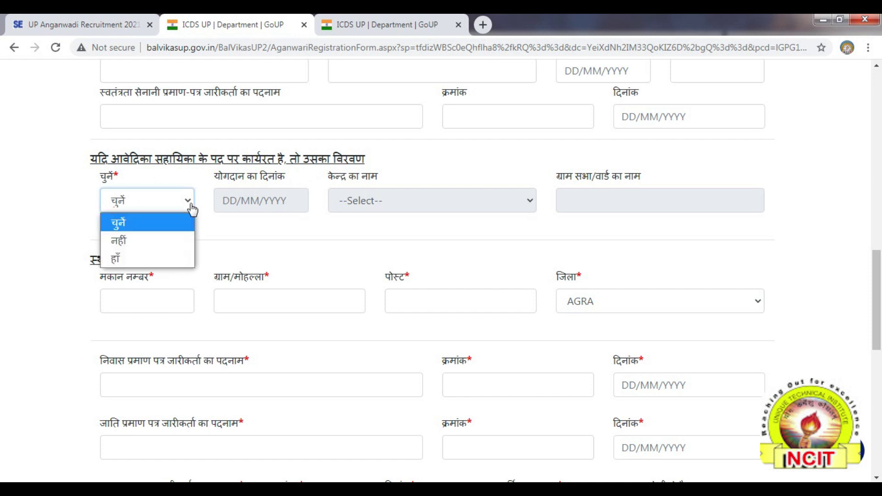
click(154, 247)
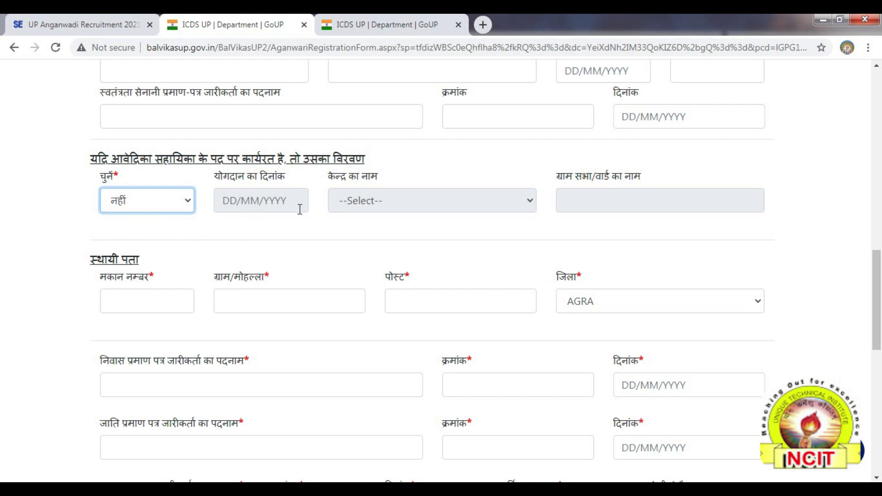
drag(878, 320, 880, 336)
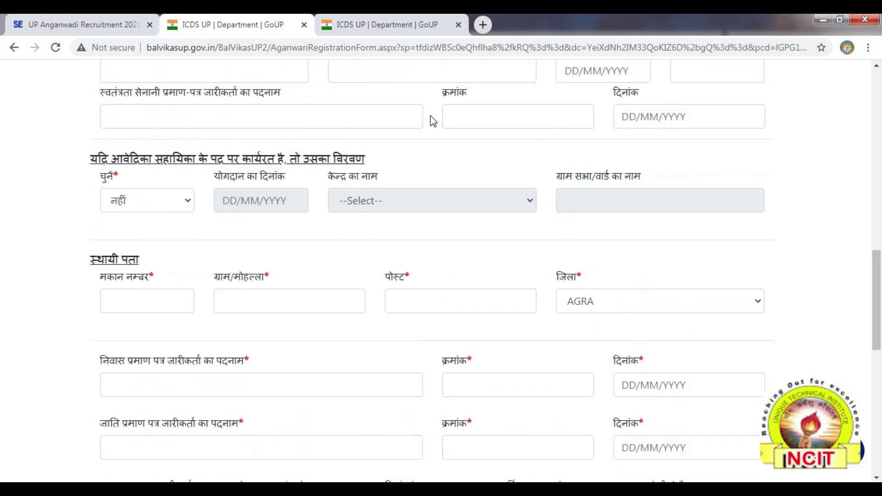
scroll(144, 230, down, 6)
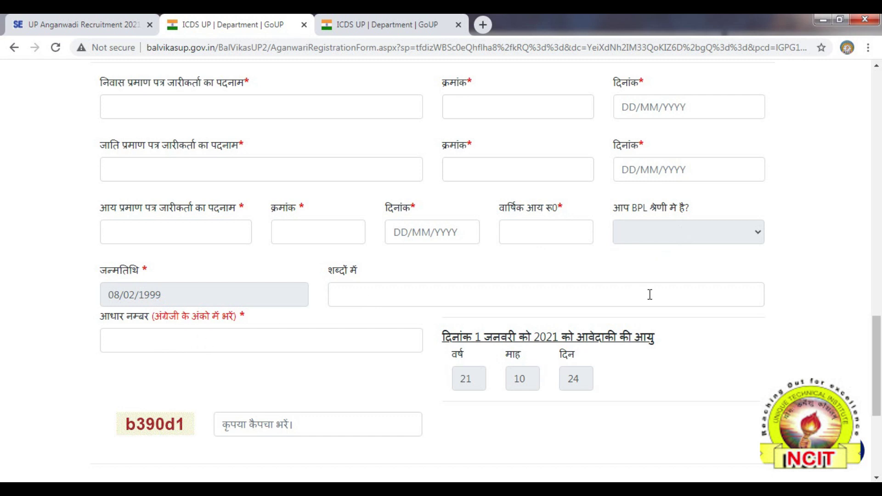
drag(878, 340, 878, 374)
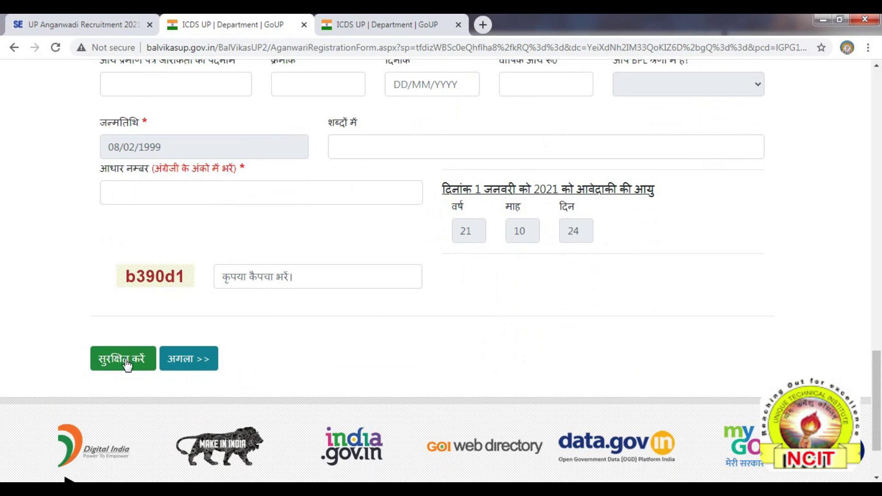
scroll(879, 391, up, 1)
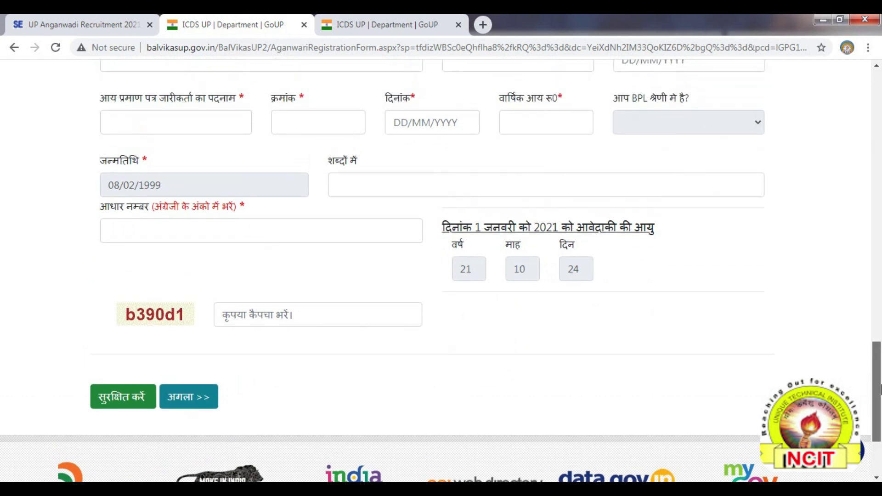
Advance to the शैक्षिक योग्यता tab and select the Class 5 school-name field
click(190, 400)
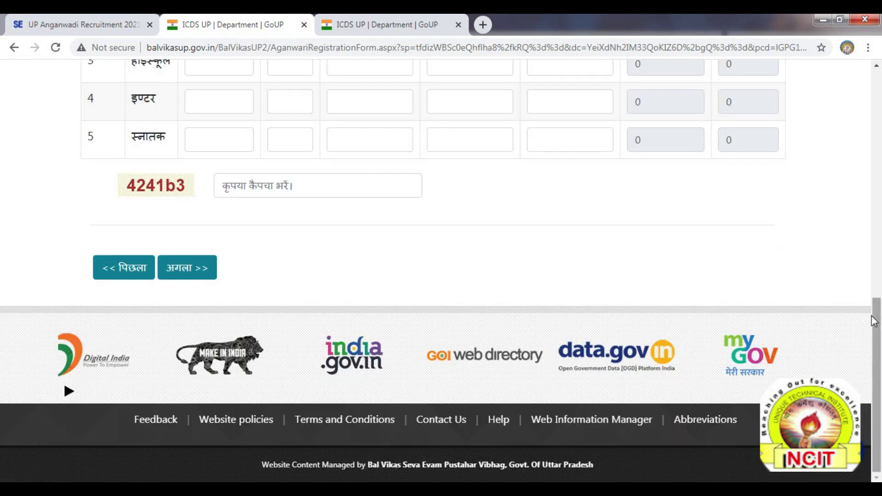
drag(880, 347, 880, 250)
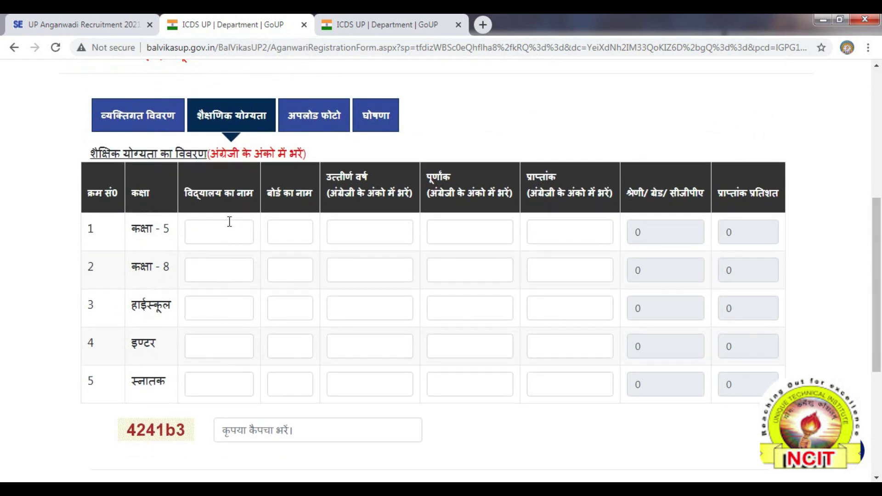
click(202, 233)
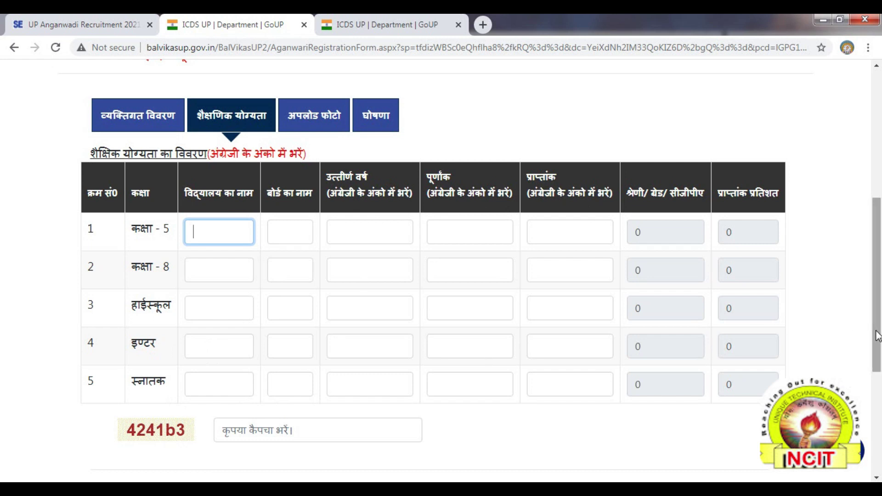
scroll(876, 334, down, 3)
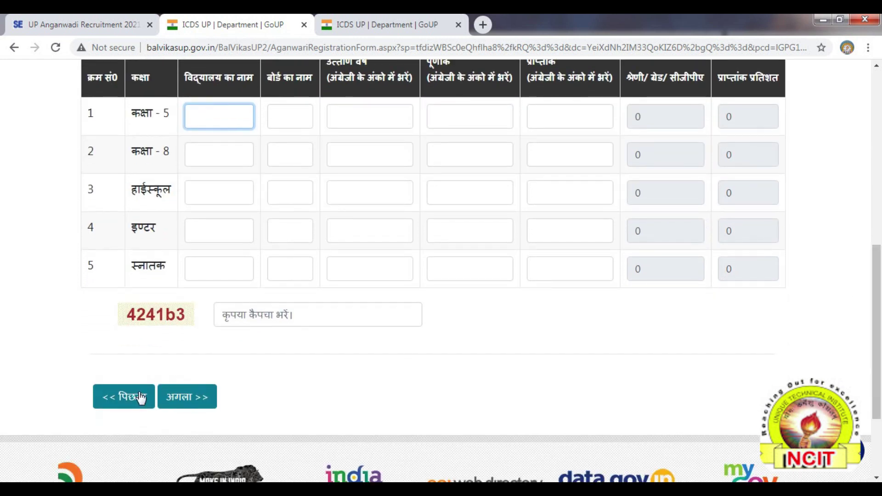
Advance to the अपलोड फोटो tab and review the empty photo and signature fields
click(181, 404)
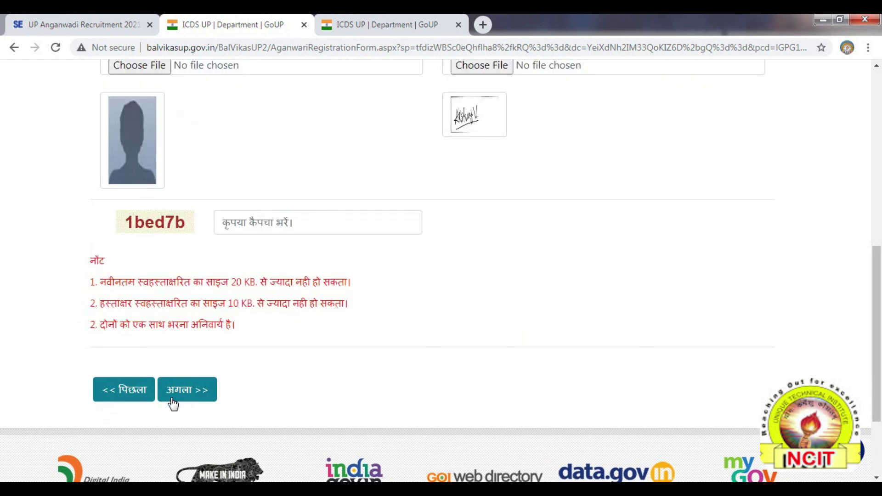
drag(877, 323, 880, 252)
scroll(296, 193, down, 1)
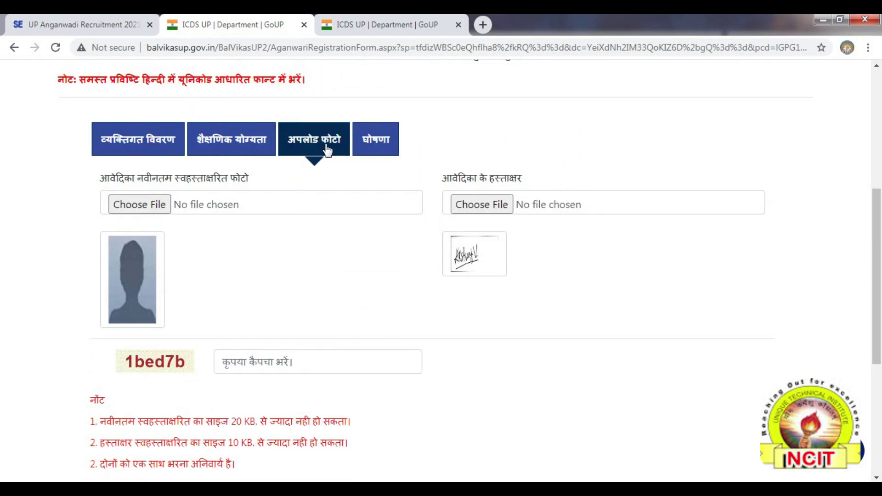
drag(879, 254, 881, 307)
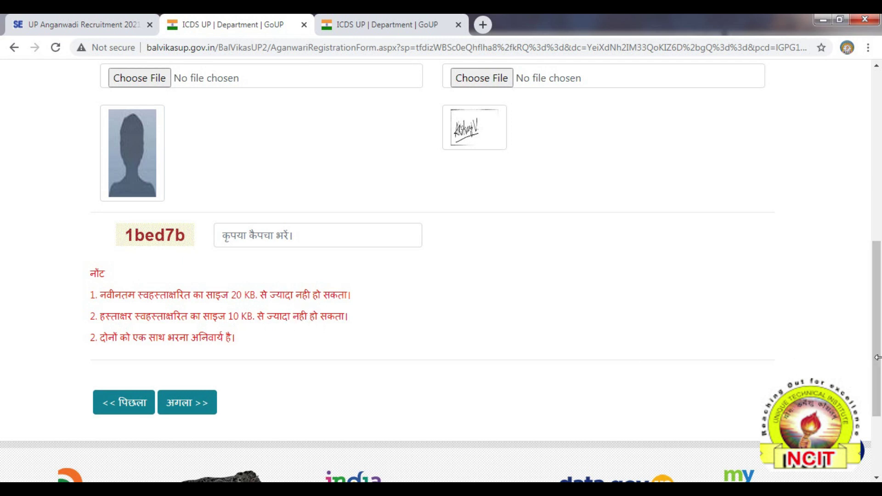
drag(879, 363, 879, 322)
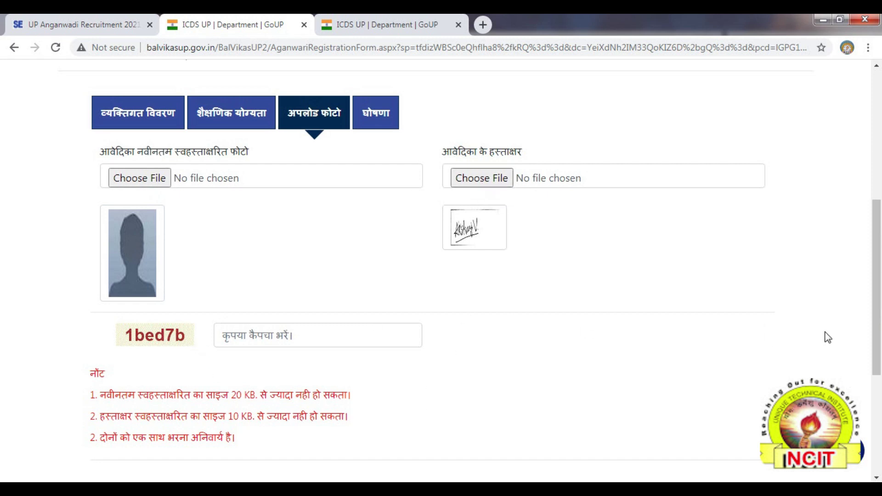
drag(879, 335, 877, 367)
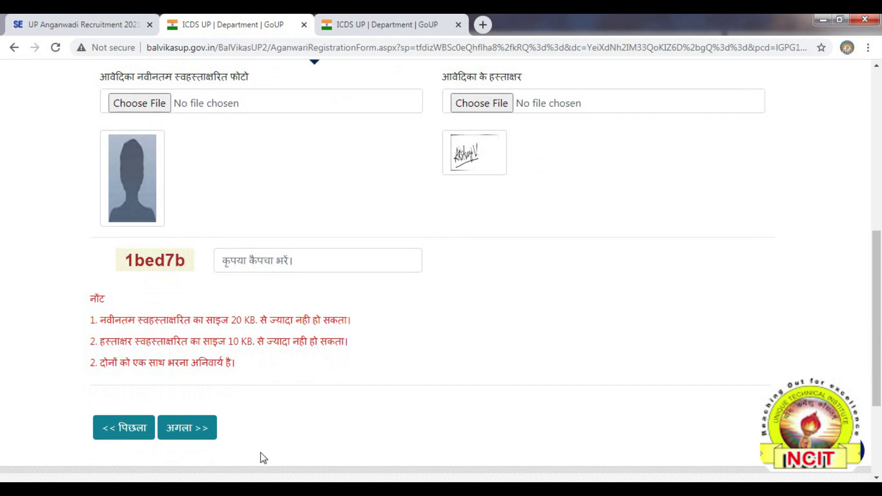
Advance to the घोषणा tab, tick the declaration, and select the captcha field
click(179, 427)
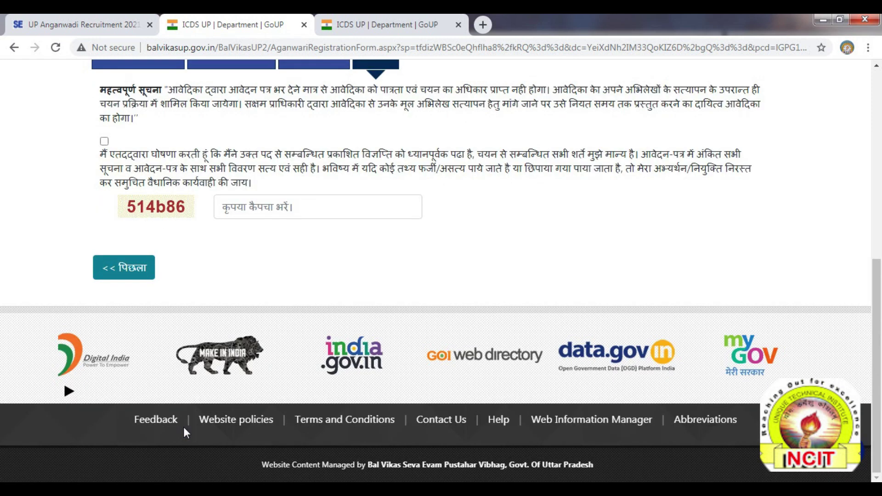
drag(873, 314, 873, 262)
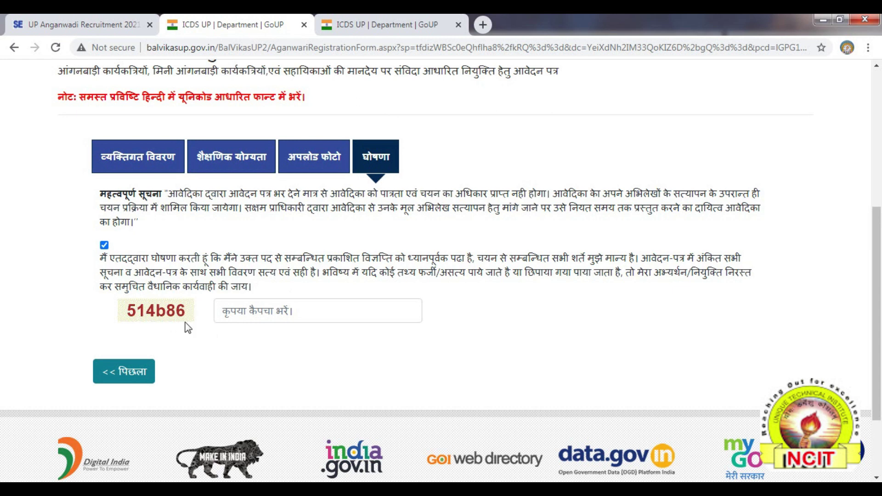
click(254, 309)
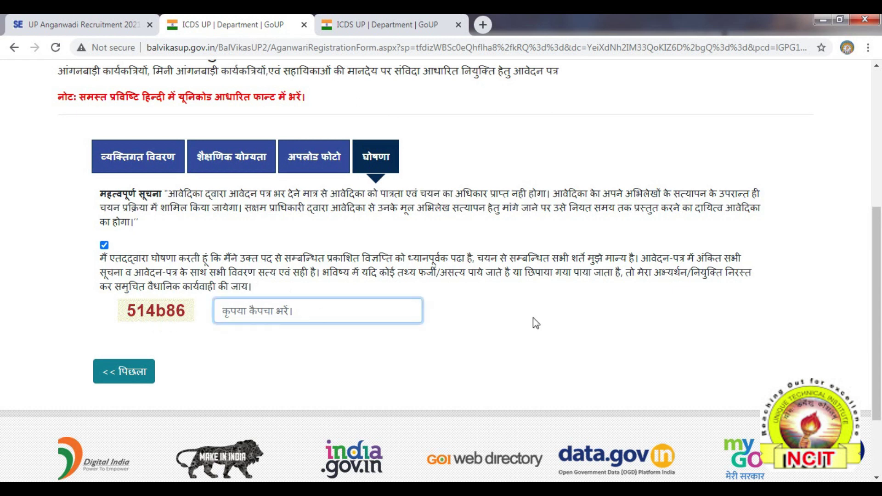
scroll(877, 407, up, 1)
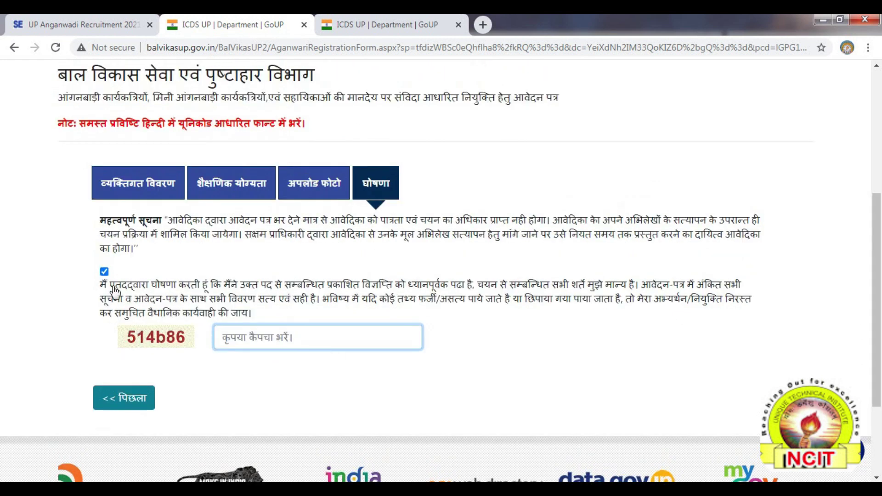
Return to the व्यक्तिगत विवरण tab and reveal Print Application Form under Recruitment
click(128, 191)
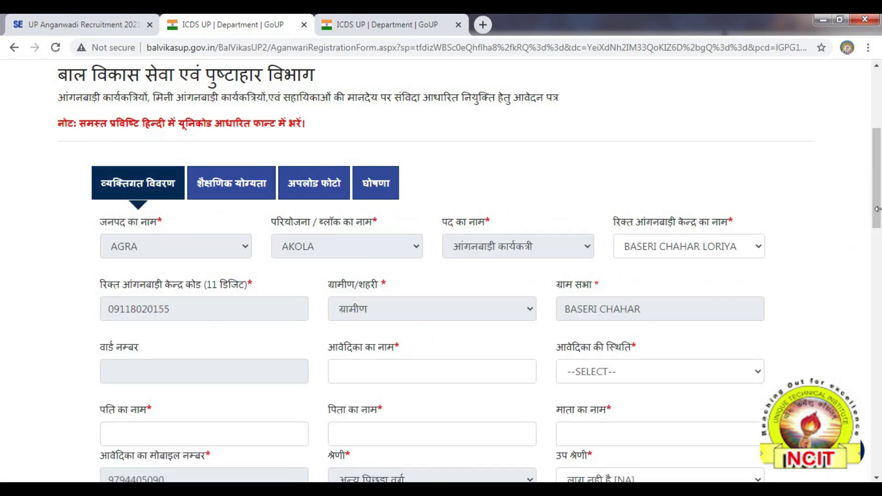
scroll(880, 276, down, 4)
drag(880, 288, 879, 426)
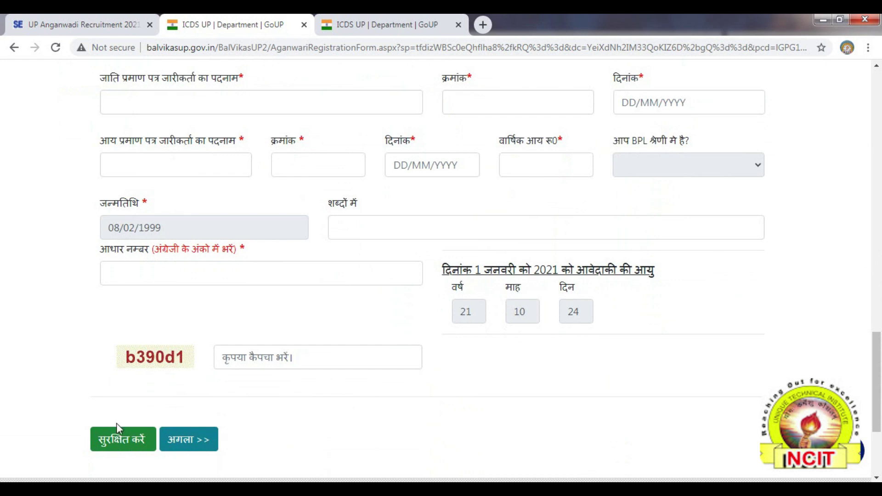
drag(879, 349, 880, 69)
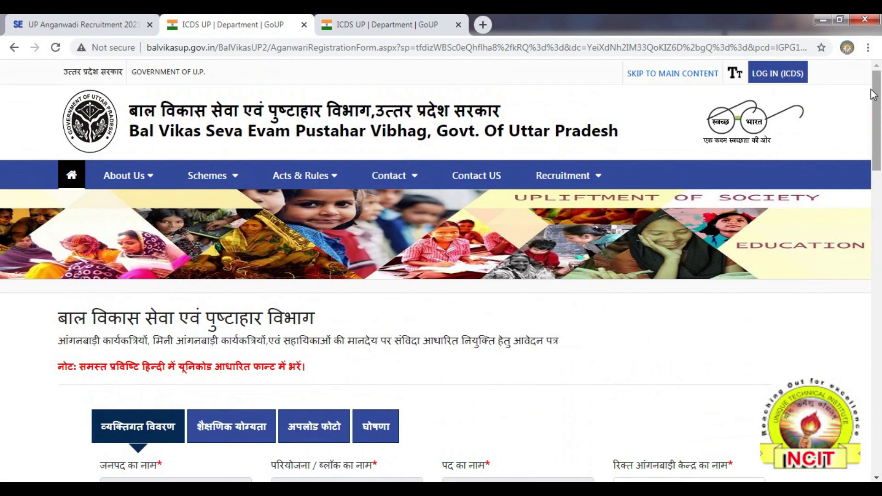
mouse_move(570, 177)
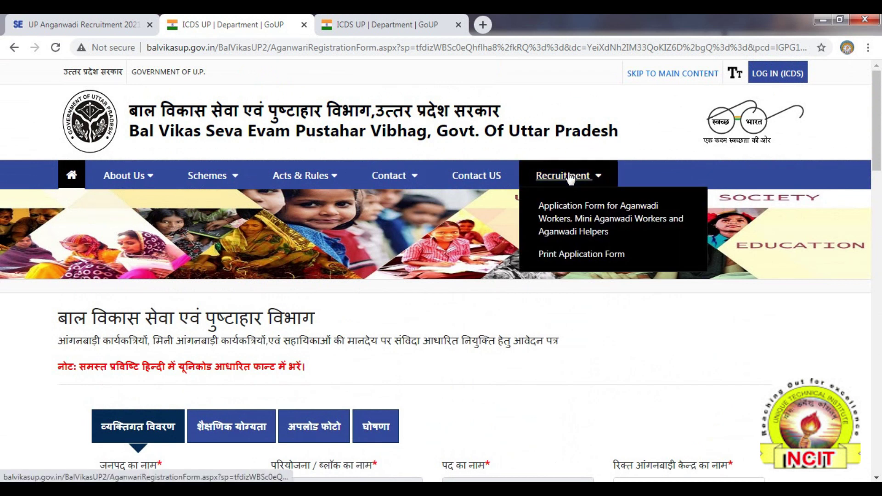